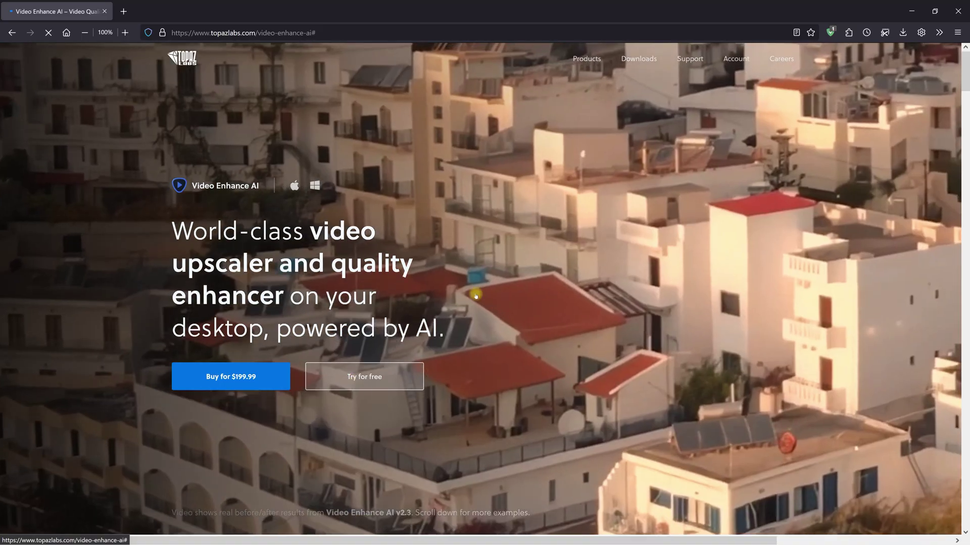
- Sign up with an email address for the Video Enhance AI free trial
left_click(354, 379)
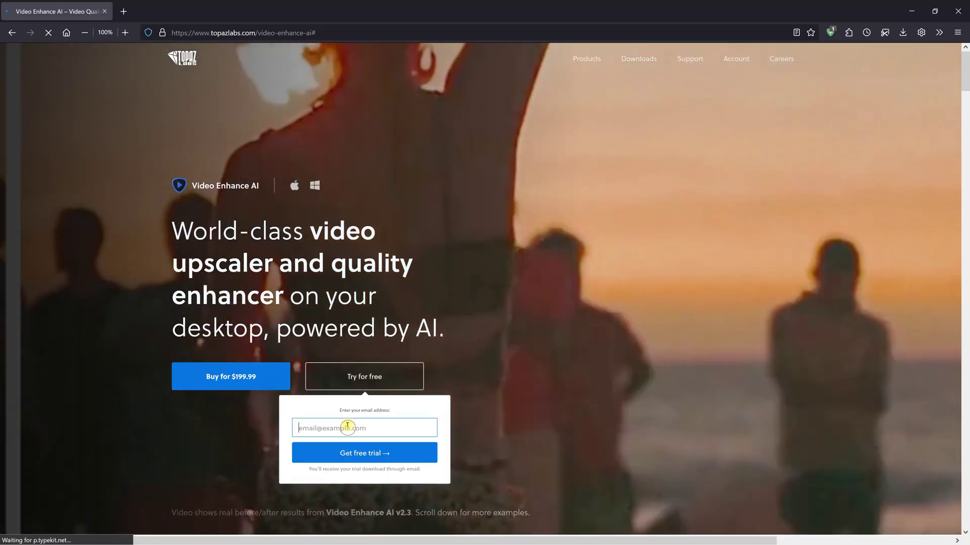
scroll(375, 334, "down", 3)
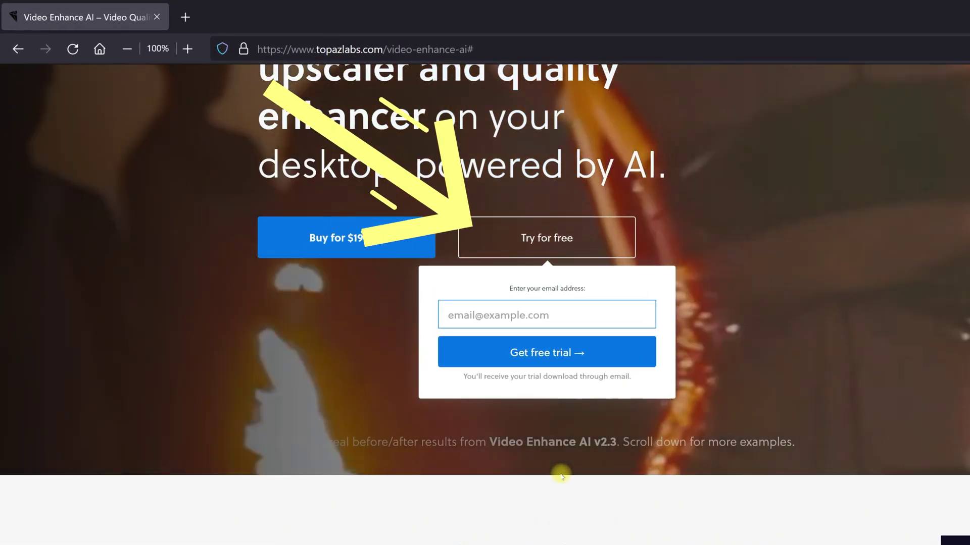
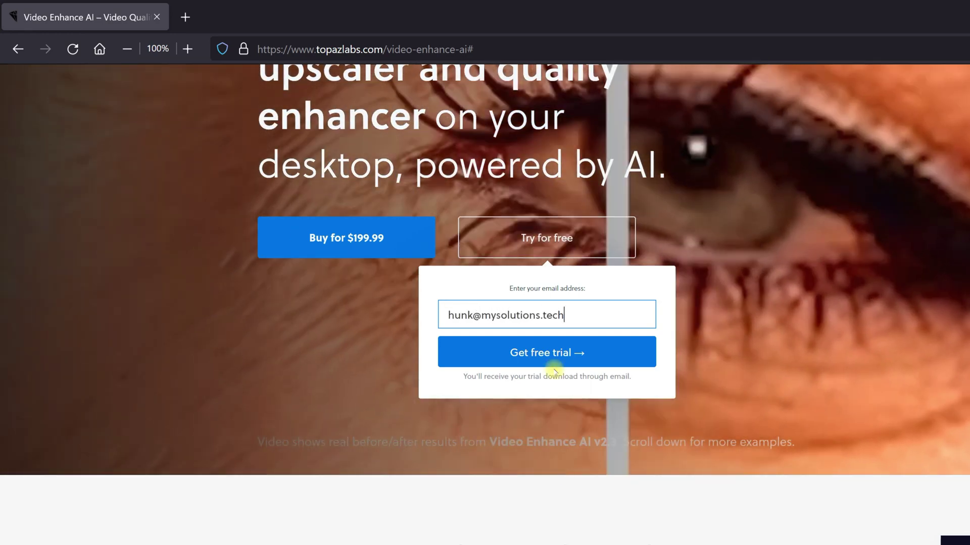
left_click(554, 370)
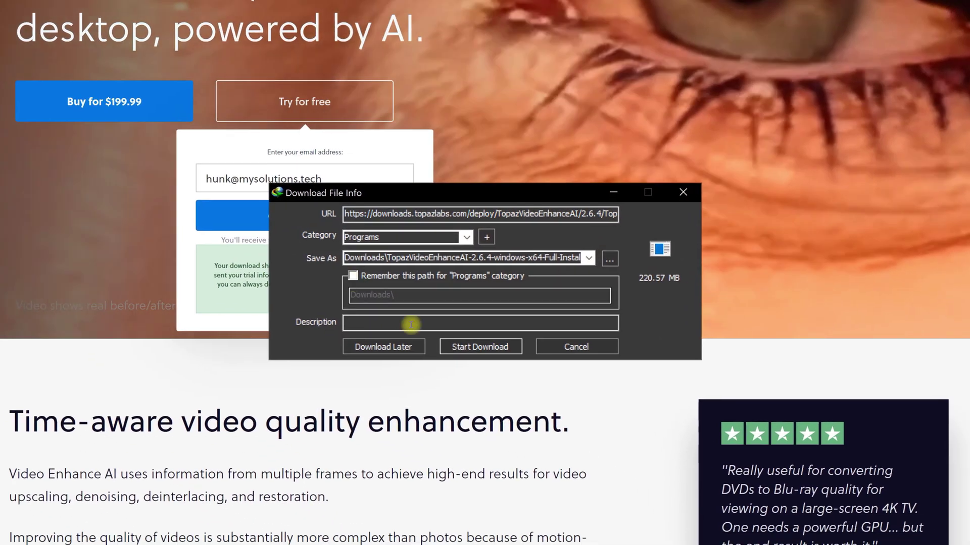
- Download the installer with Internet Download Manager and launch the finished file
left_click(472, 346)
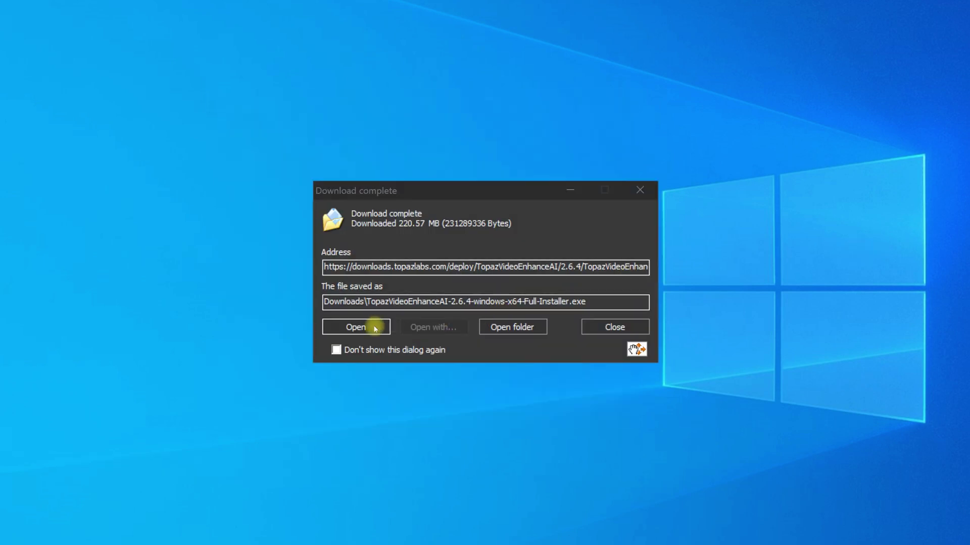
left_click(356, 328)
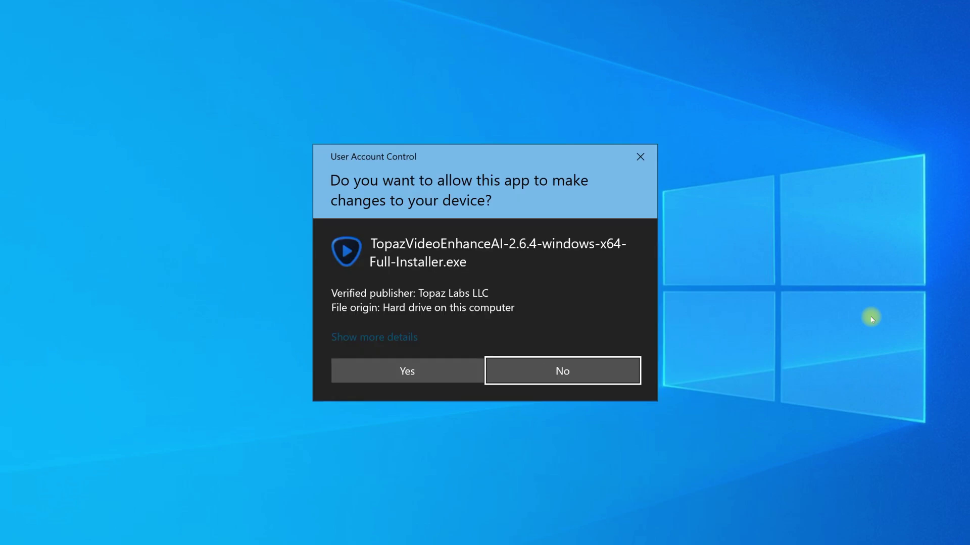
- Allow the installer's permission prompt and install with the default installation folder
left_click(431, 371)
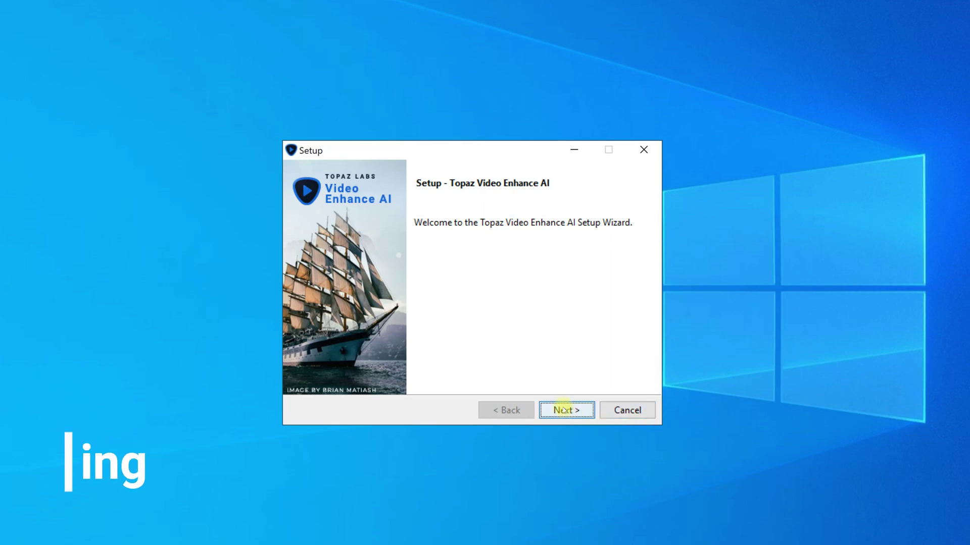
left_click(562, 409)
left_click(564, 410)
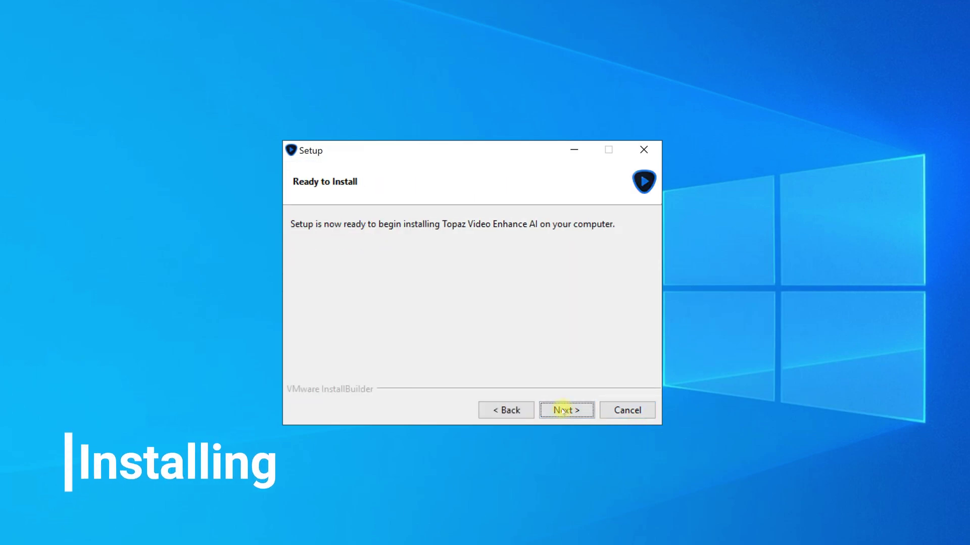
left_click(559, 410)
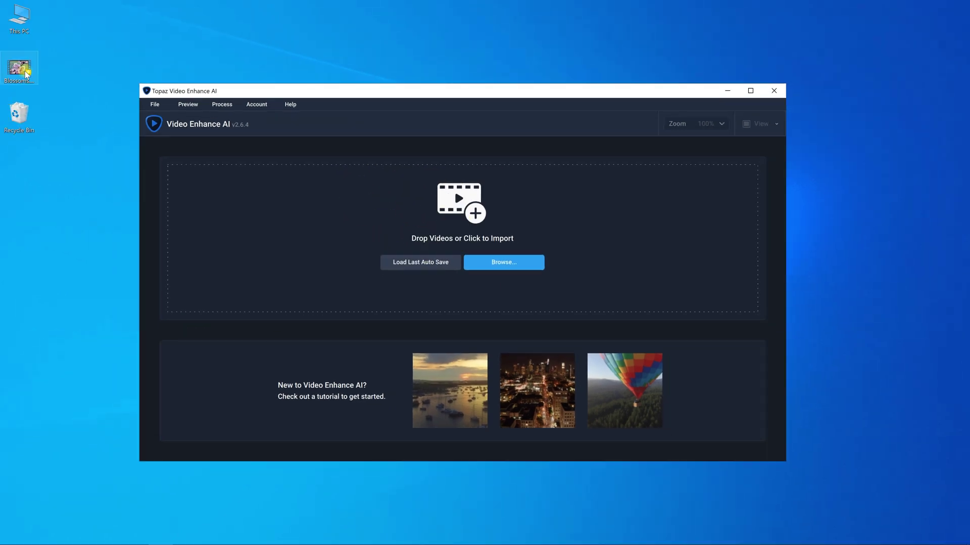
- Import Blossoms.mp4 from the desktop and review the presets, keeping Custom settings
left_click_drag(25, 72, 318, 208)
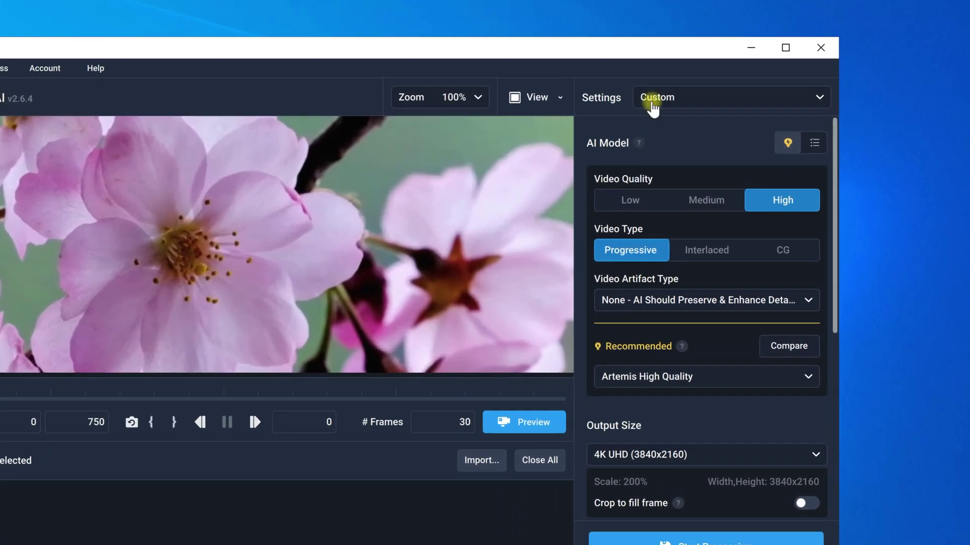
left_click(696, 101)
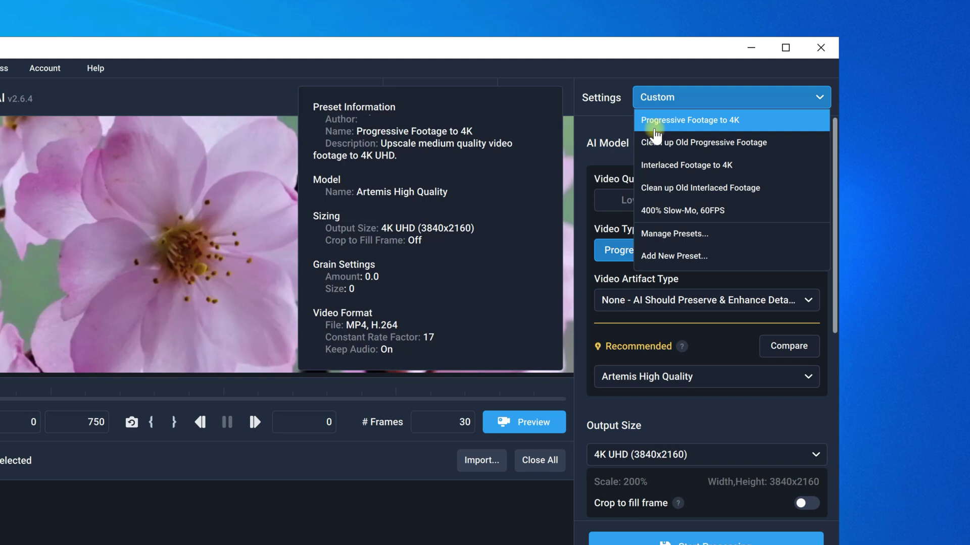
left_click(657, 122)
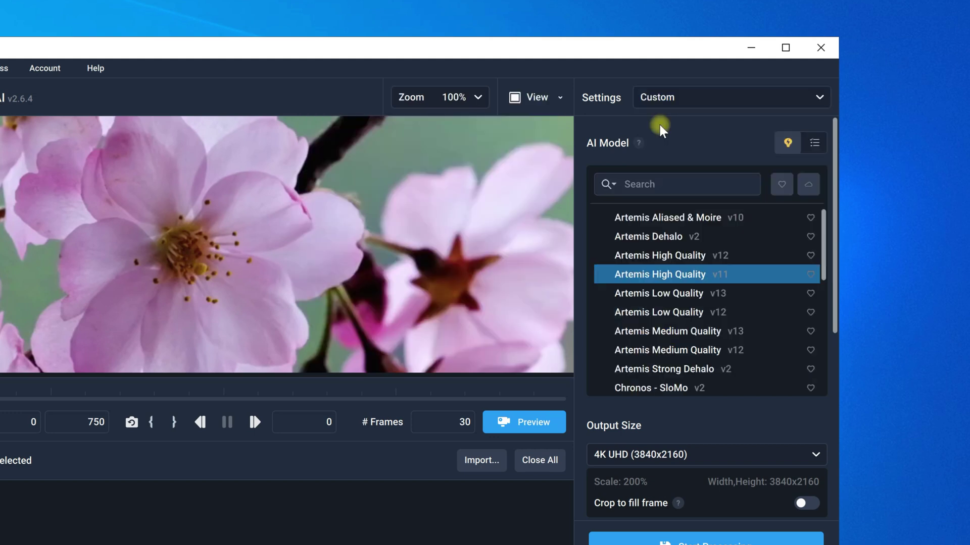
left_click(788, 145)
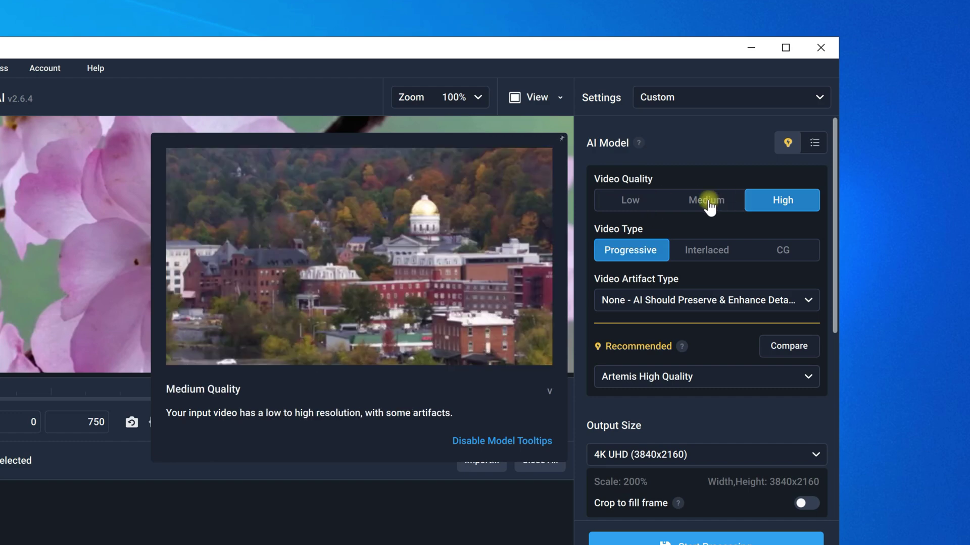
- Compare Interlaced and Progressive types and Medium and High quality, ending on High
left_click(723, 251)
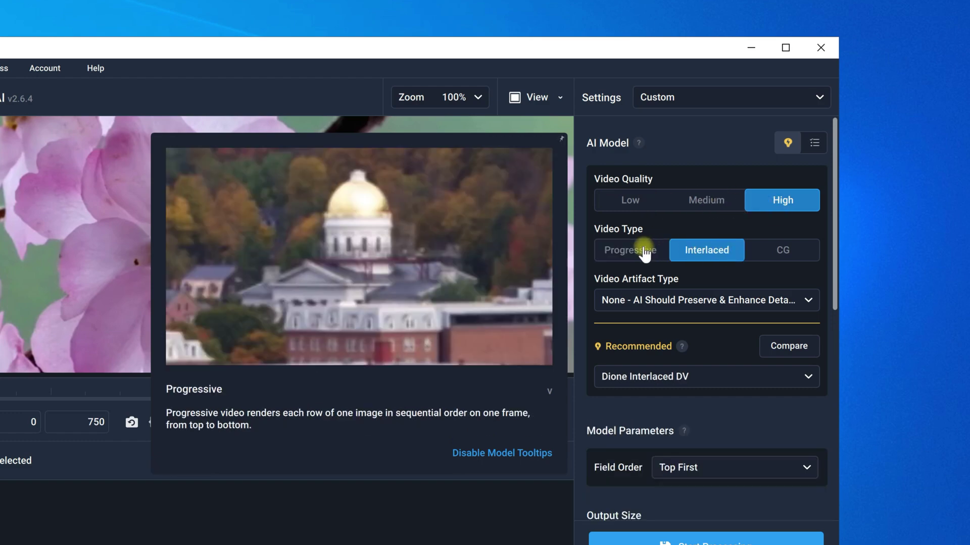
left_click(640, 250)
left_click(604, 306)
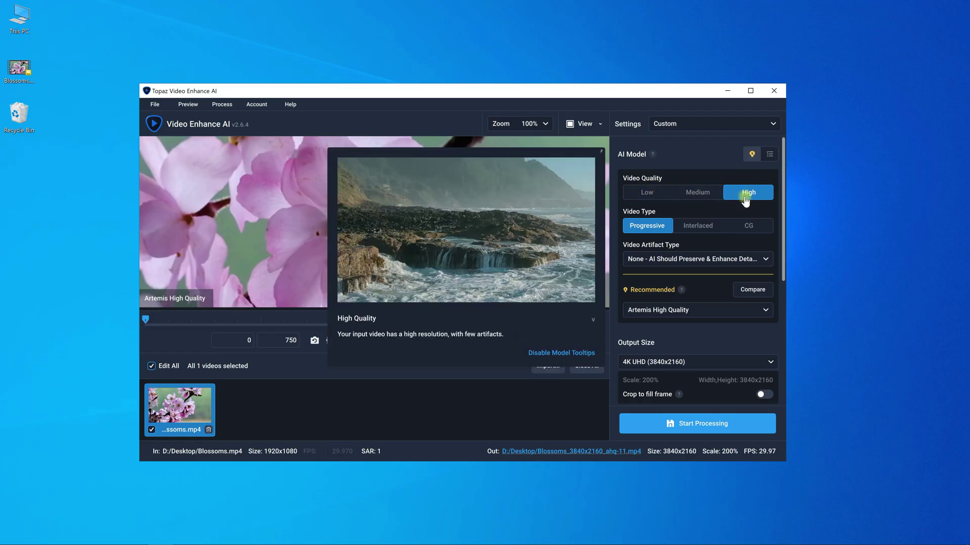
left_click(697, 194)
left_click(735, 199)
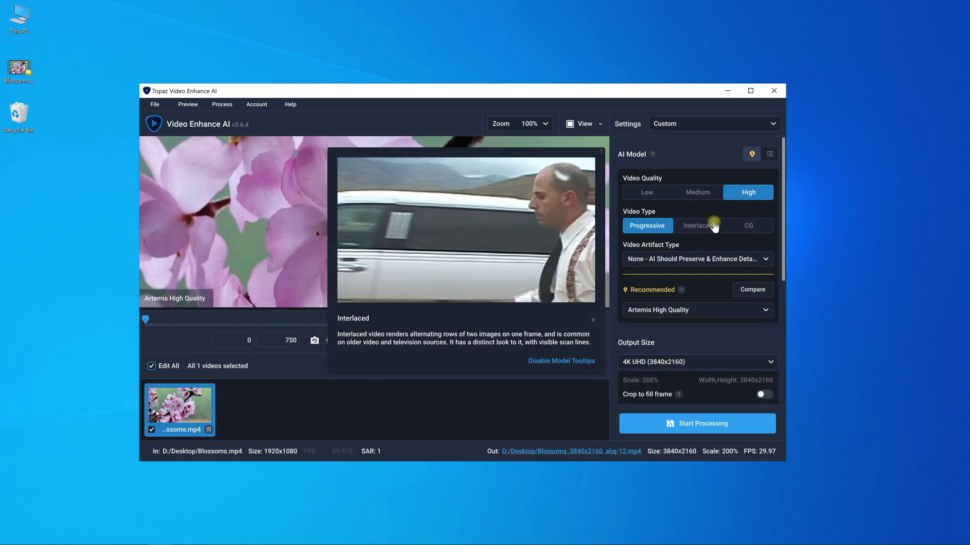
- Compare Progressive and Interlaced once more, then set the video type to CG
left_click(713, 227)
left_click(649, 229)
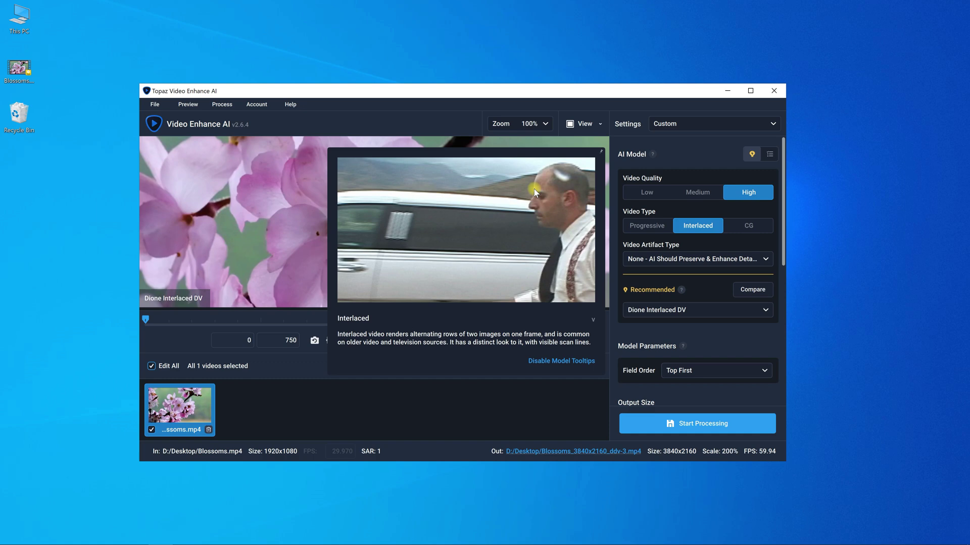
left_click(747, 227)
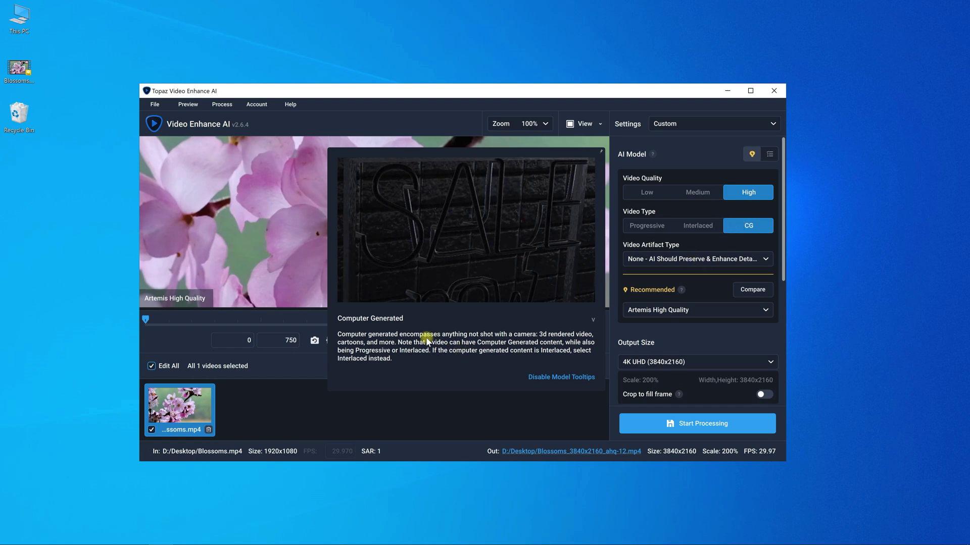
left_click(687, 262)
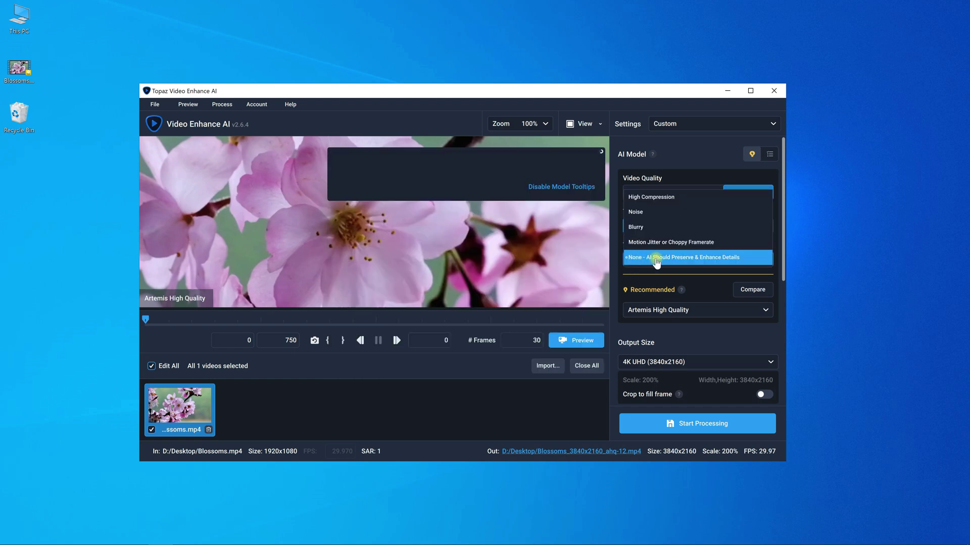
- Keep the artifact type at 'None - AI Should Preserve & Enhance Details' and select Progressive
left_click(656, 262)
left_click(656, 262)
mouse_move(670, 241)
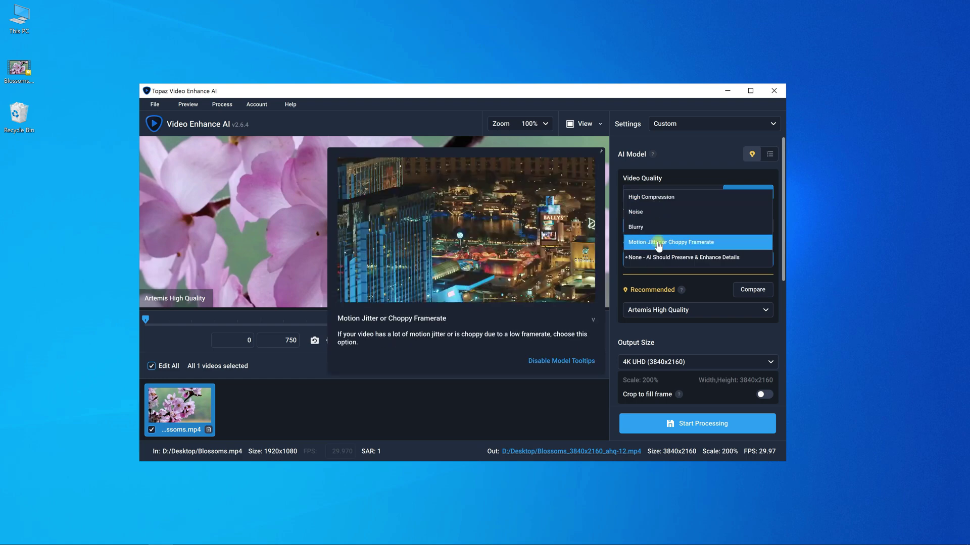
left_click(673, 328)
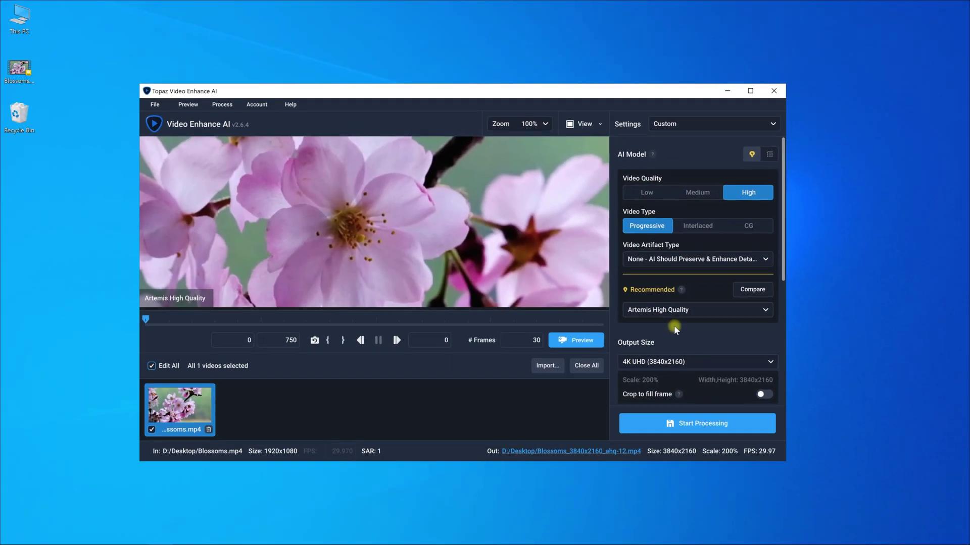
- Choose 400% in the Output Size dropdown for a 7680x4320 result
left_click(659, 364)
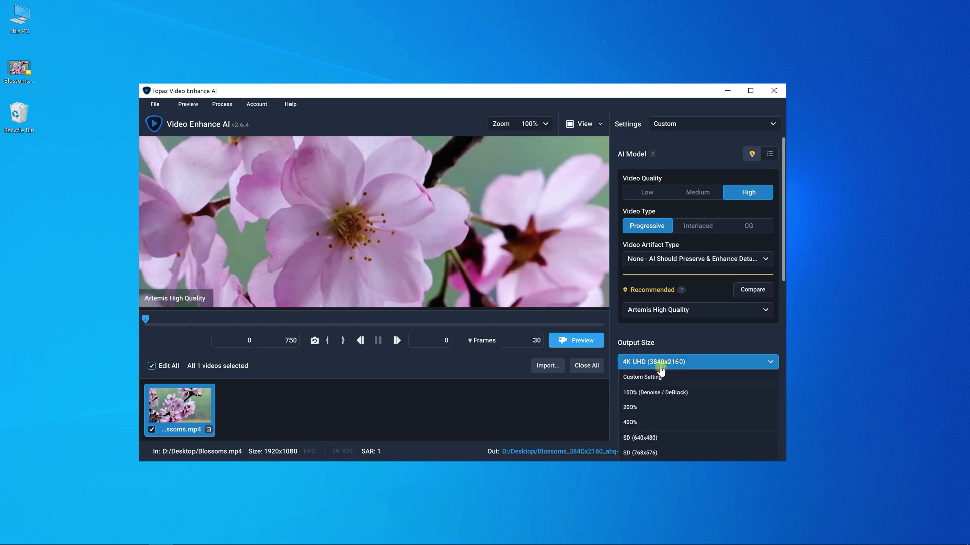
left_click(659, 363)
scroll(693, 409, "down", 3)
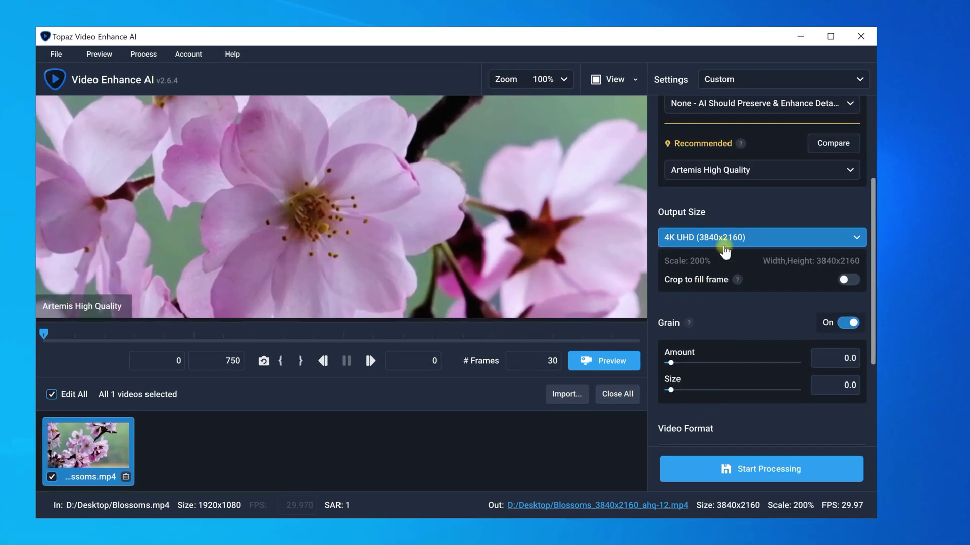
scroll(723, 255, "down", 2)
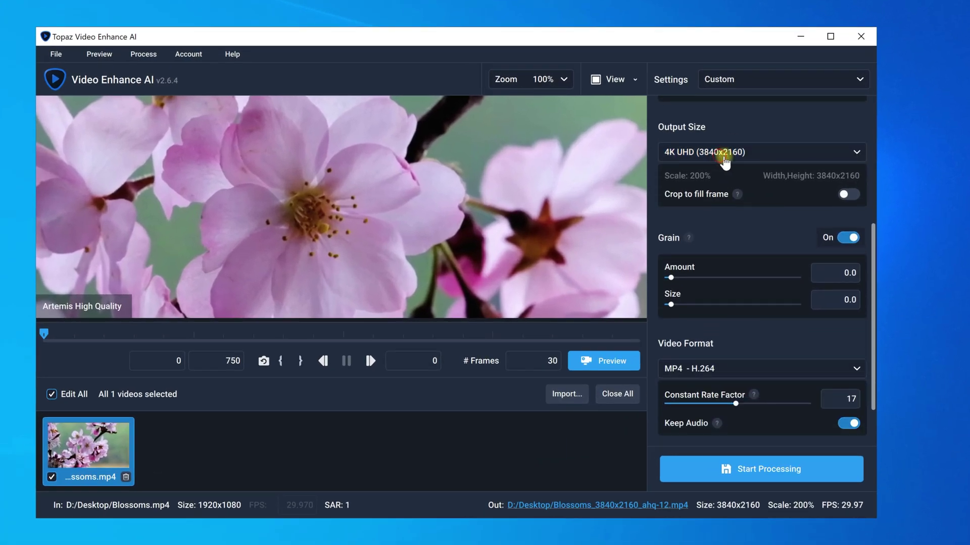
left_click(725, 153)
left_click(689, 224)
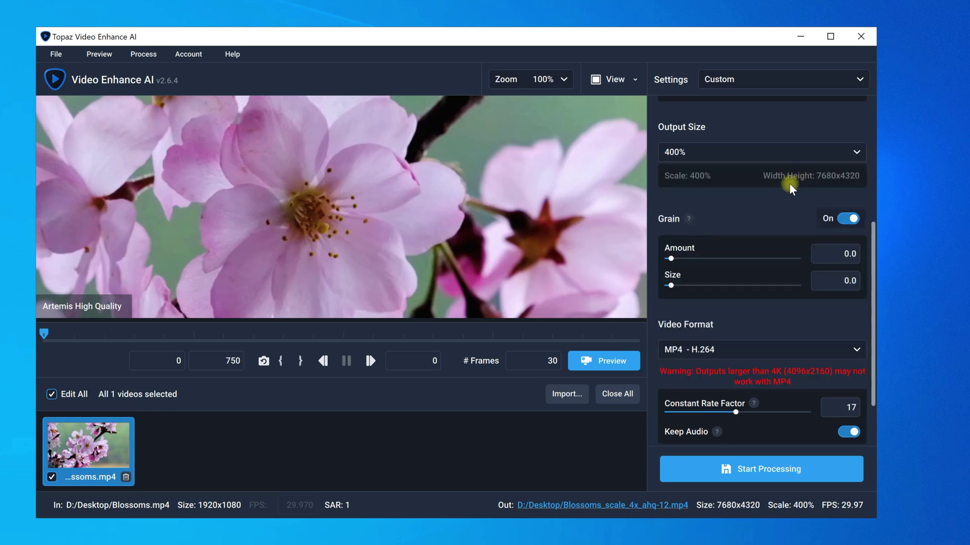
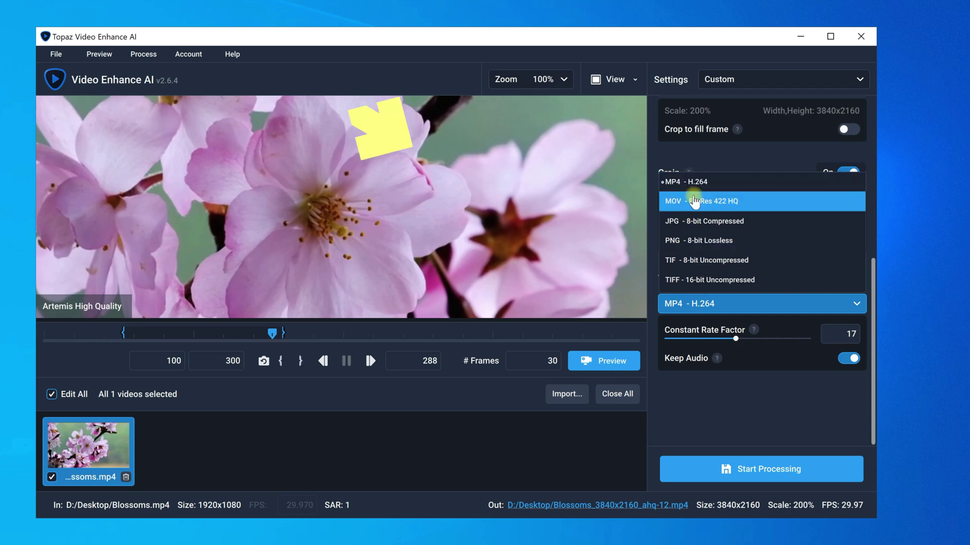
- Try MOV ProRes 422 HQ and 16-bit TIFF outputs, then settle on MP4 H.264
left_click(691, 201)
left_click(698, 306)
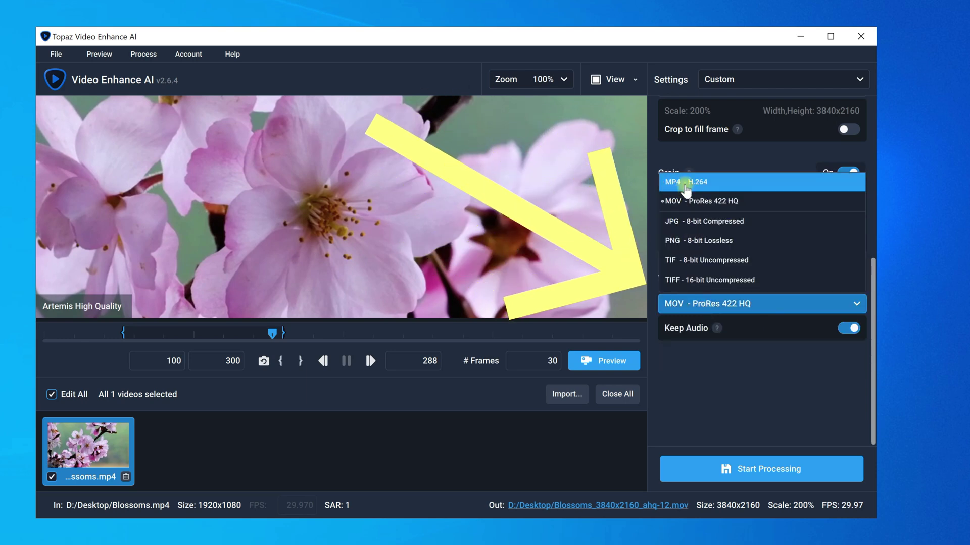
left_click(686, 186)
left_click(682, 303)
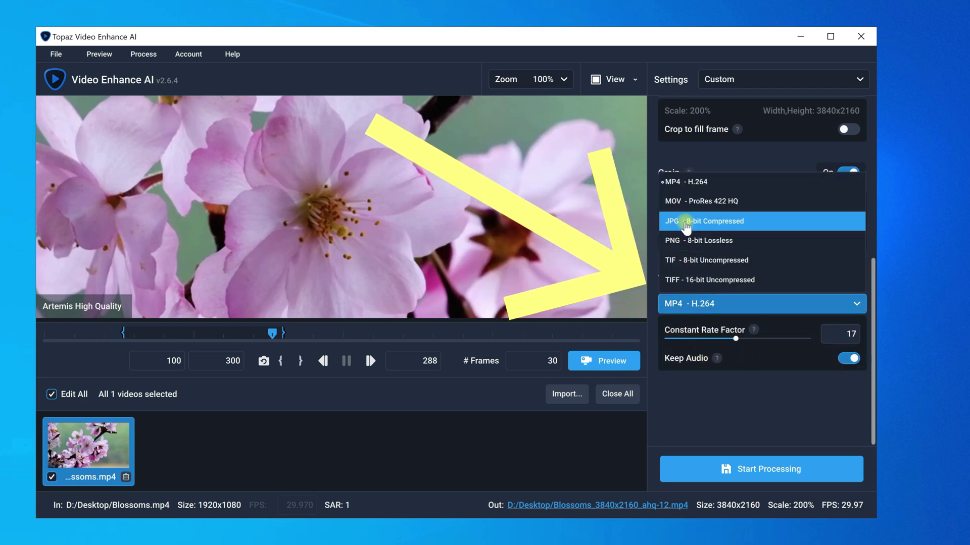
left_click(682, 280)
left_click(697, 305)
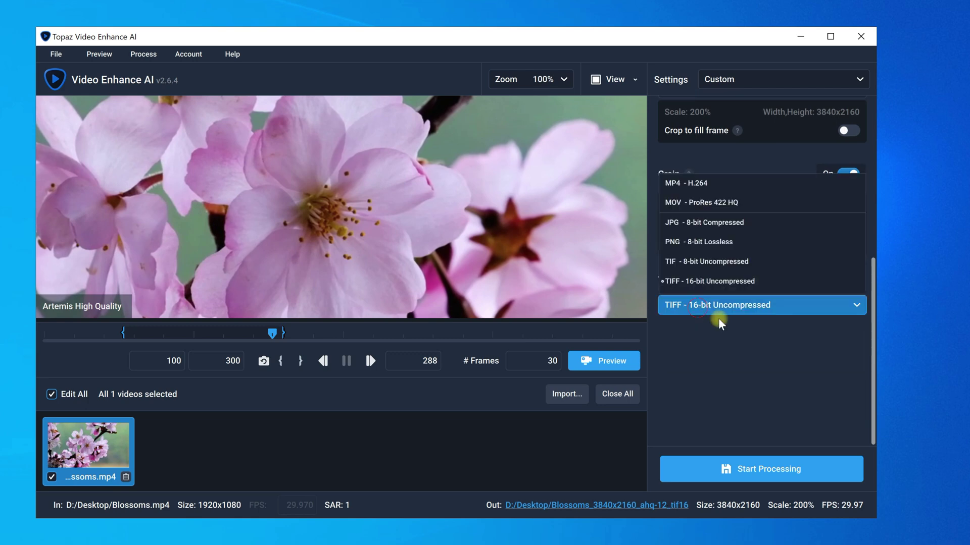
left_click(691, 186)
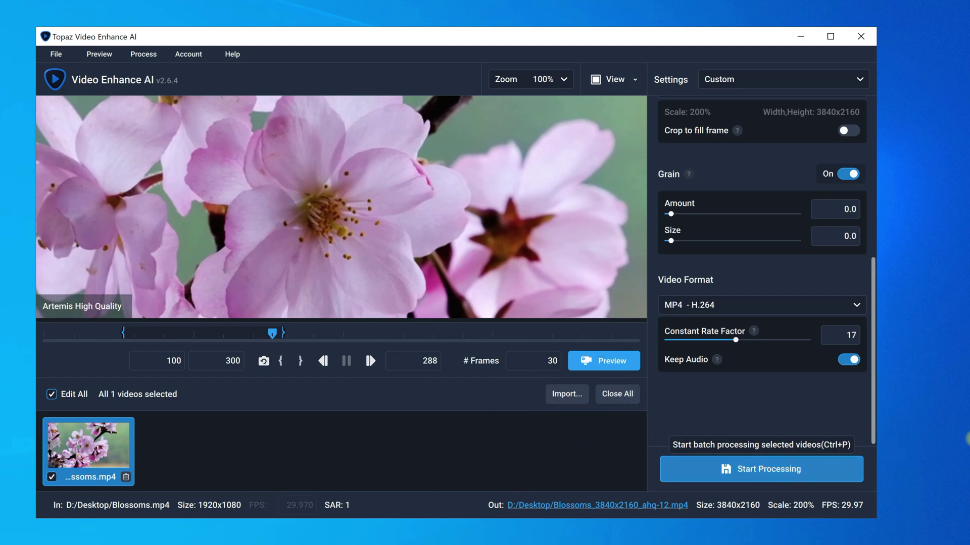
- Start upscaling the Blossoms range and magnify both previews to 400%
left_click(777, 467)
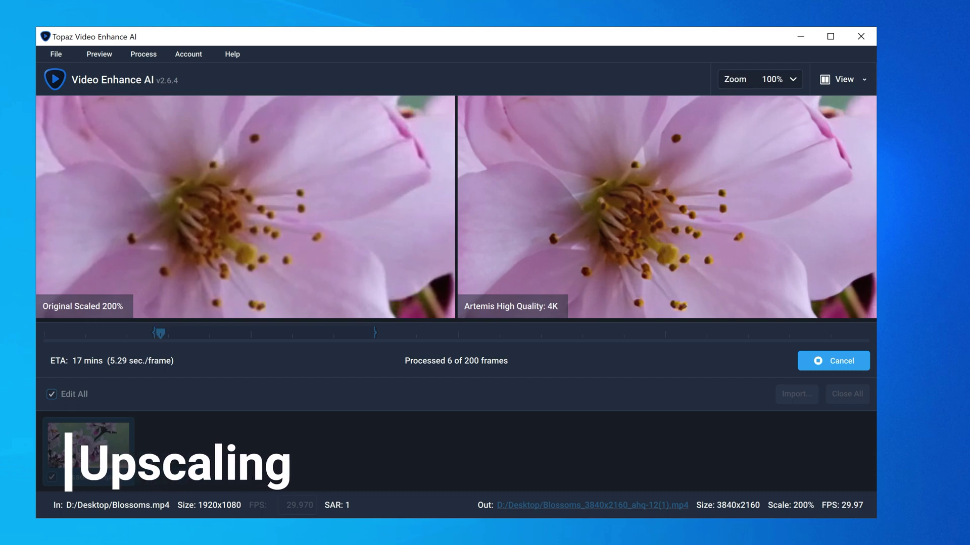
left_click(773, 79)
left_click(758, 198)
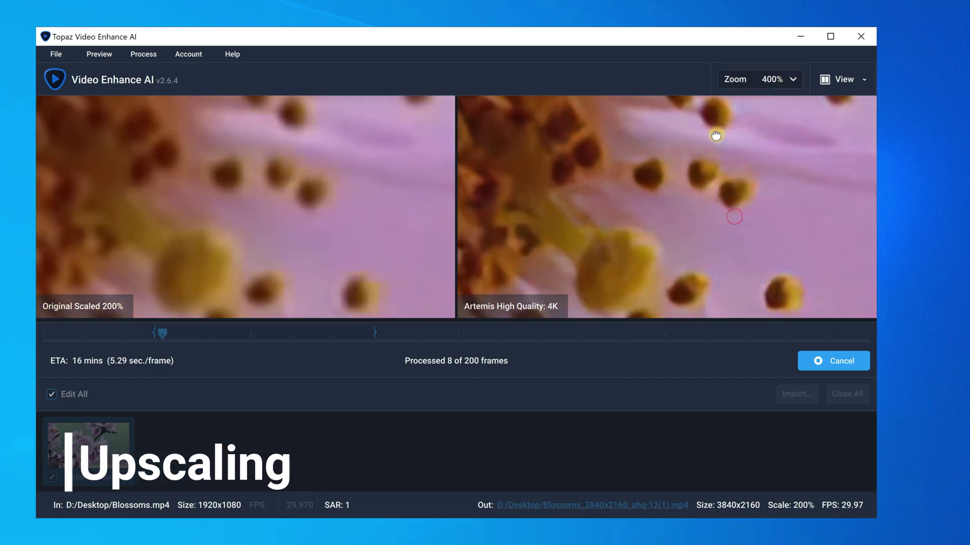
scroll(649, 238, "down", 2)
scroll(641, 182, "down", 3)
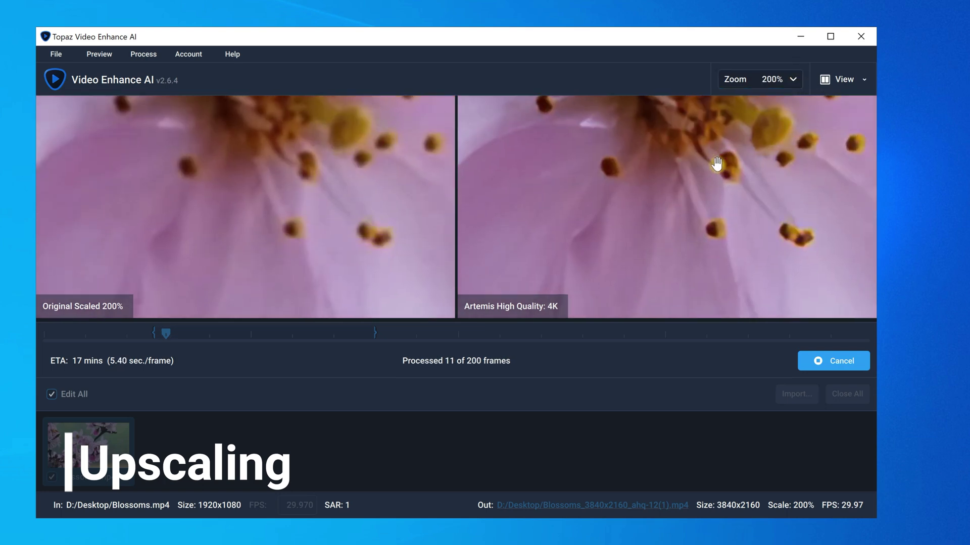
- Switch the preview between 100%, 200% and 400%, panning onto the flower's stamens
left_click(772, 79)
left_click_drag(753, 110, 699, 110)
left_click(746, 160)
left_click(772, 80)
left_click(713, 179)
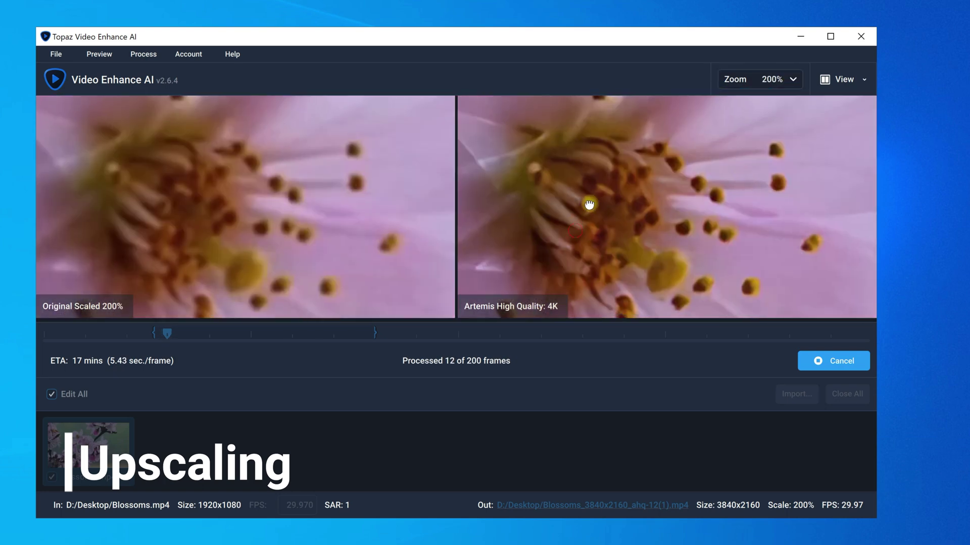
mouse_move(769, 138)
left_mouse_down()
mouse_move(742, 147)
mouse_move(759, 190)
mouse_move(706, 253)
mouse_move(725, 243)
mouse_move(721, 229)
left_mouse_up()
left_click(793, 82)
left_click(713, 198)
mouse_move(663, 219)
left_mouse_down()
mouse_move(643, 212)
mouse_move(709, 217)
mouse_move(704, 199)
mouse_move(667, 225)
mouse_move(650, 209)
left_mouse_up()
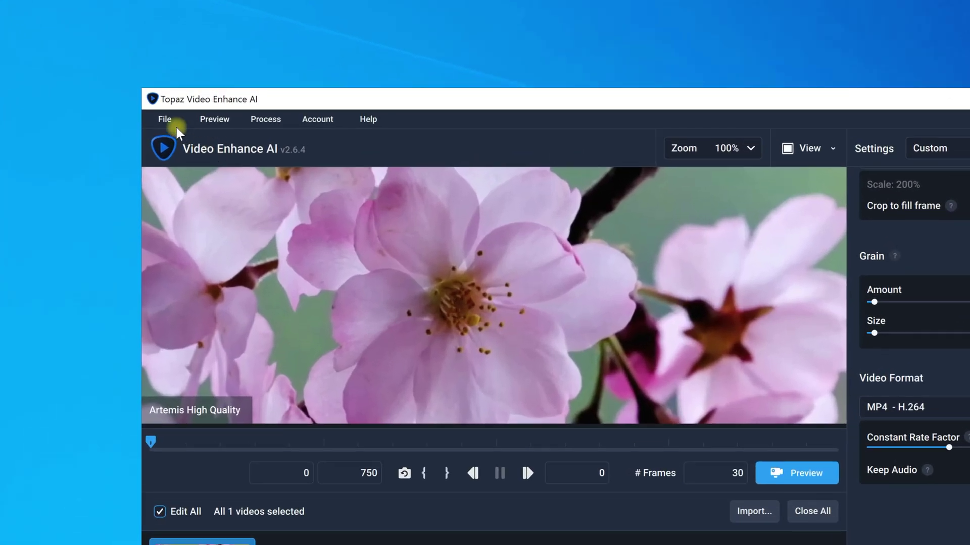
- In Preferences, raise the GTX 1050's max AI memory usage to full, then lower it slightly
left_click(168, 121)
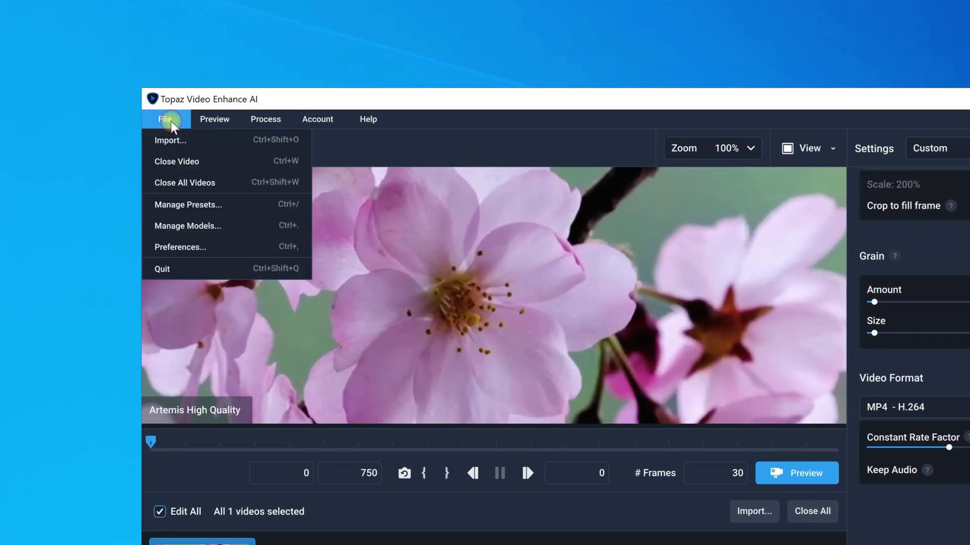
left_click(190, 250)
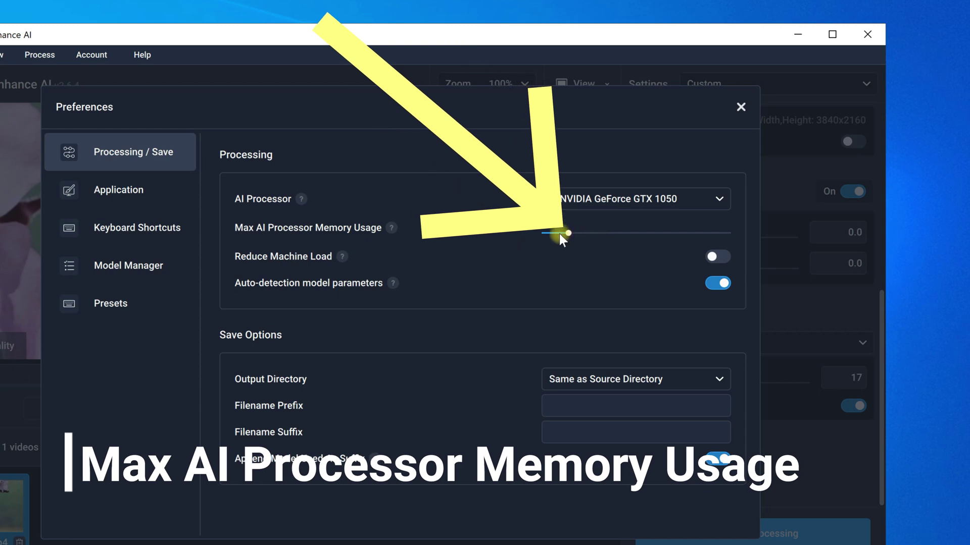
left_click_drag(569, 232, 657, 235)
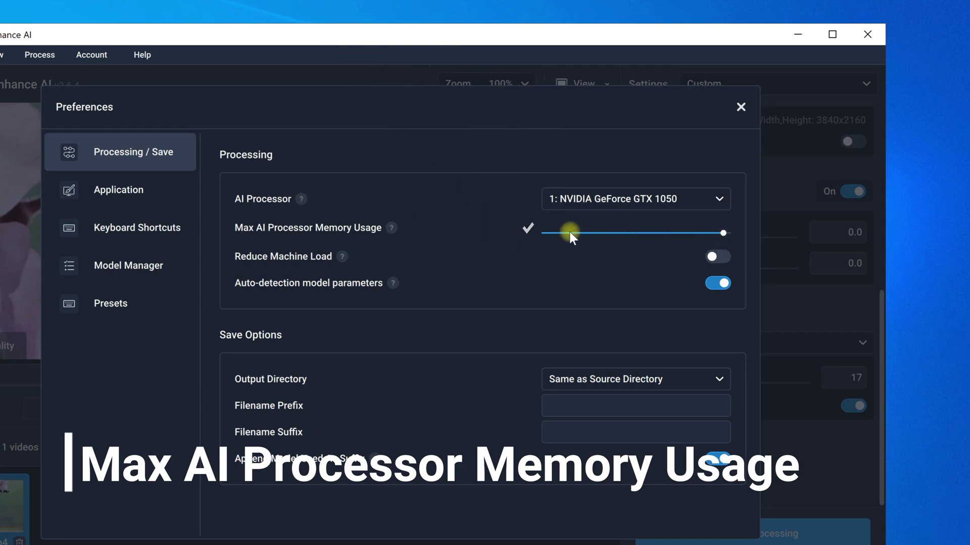
left_click_drag(569, 235, 559, 236)
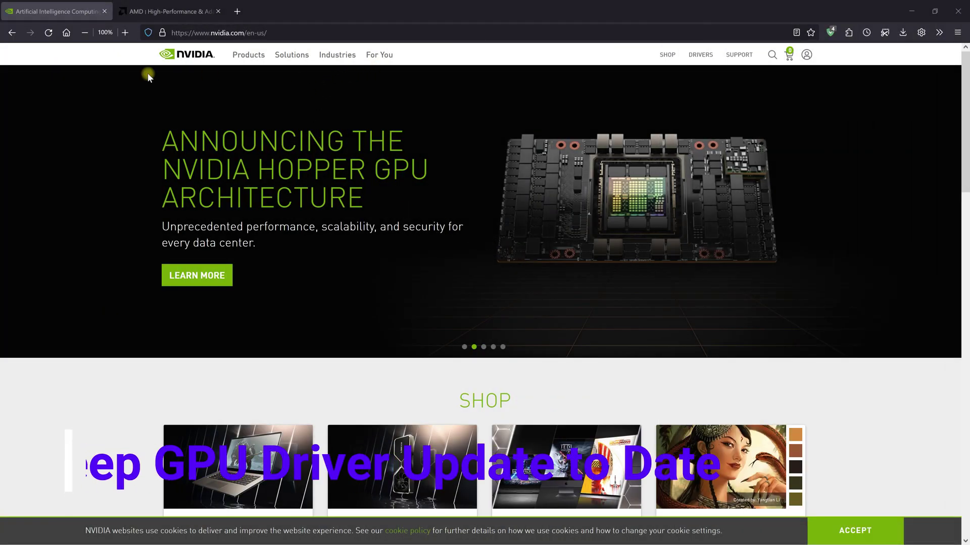
- Return to the NVIDIA tab, open the driver download page and pick GeForce
left_click(143, 13)
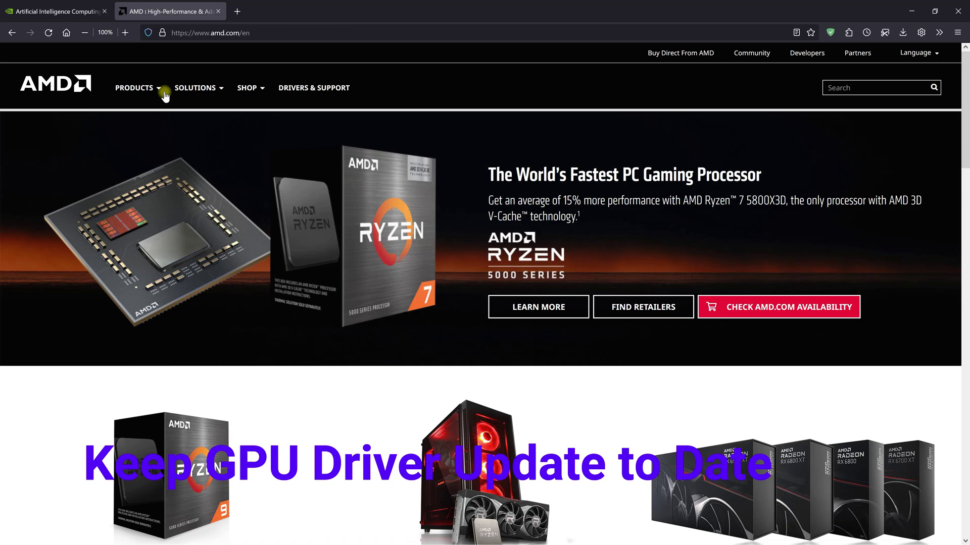
left_click(40, 12)
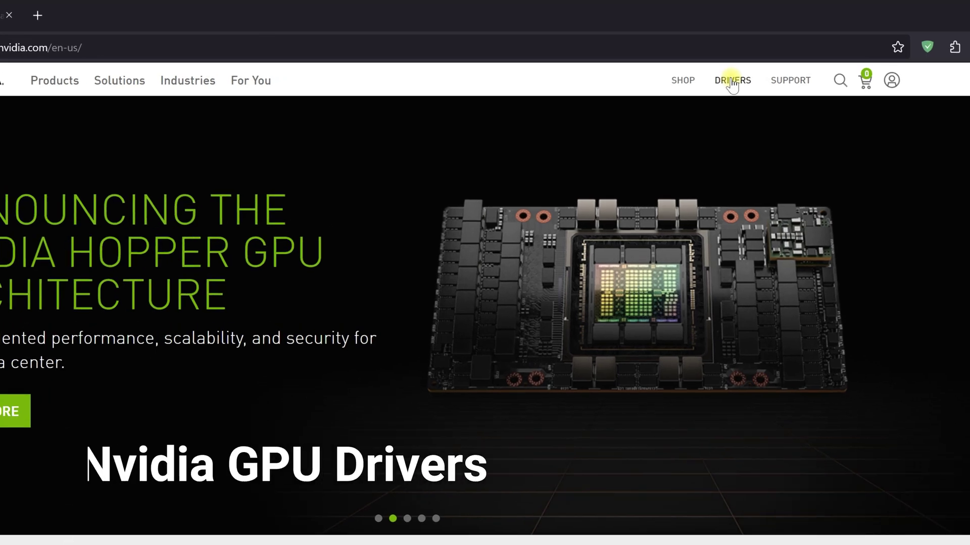
left_click(732, 81)
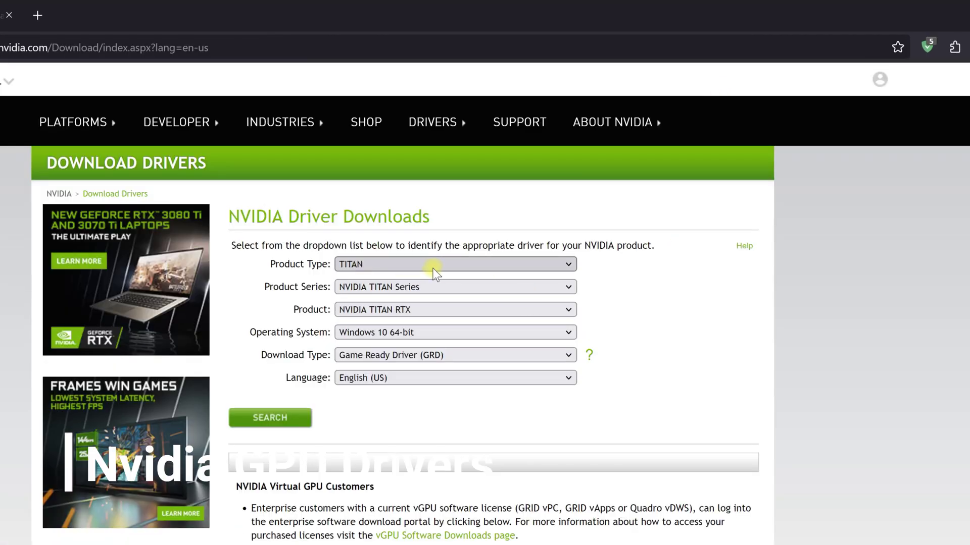
left_click(433, 268)
left_click(429, 279)
- Choose RTX 30 Series RTX 3090 Ti, Game Ready Driver and English (US), then search
left_click(447, 287)
left_click(455, 337)
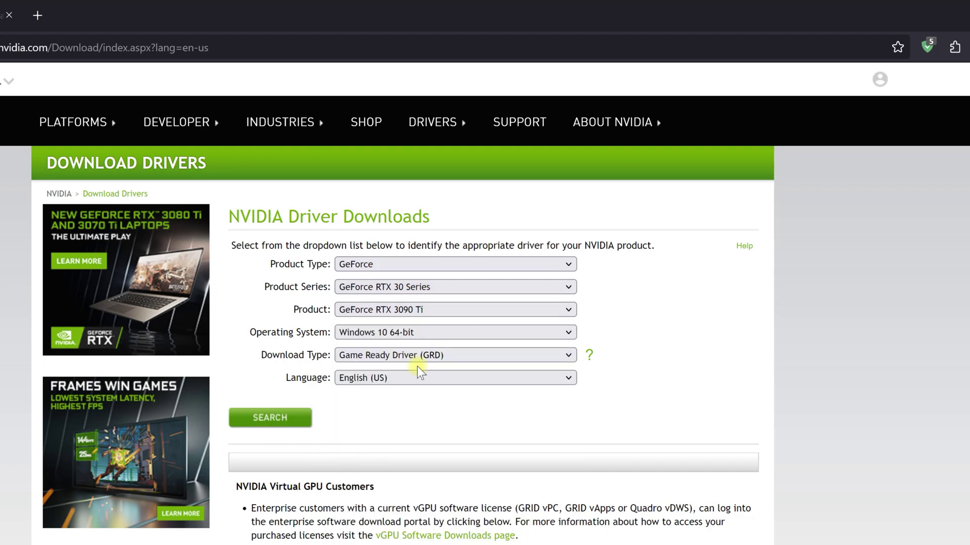
left_click(414, 358)
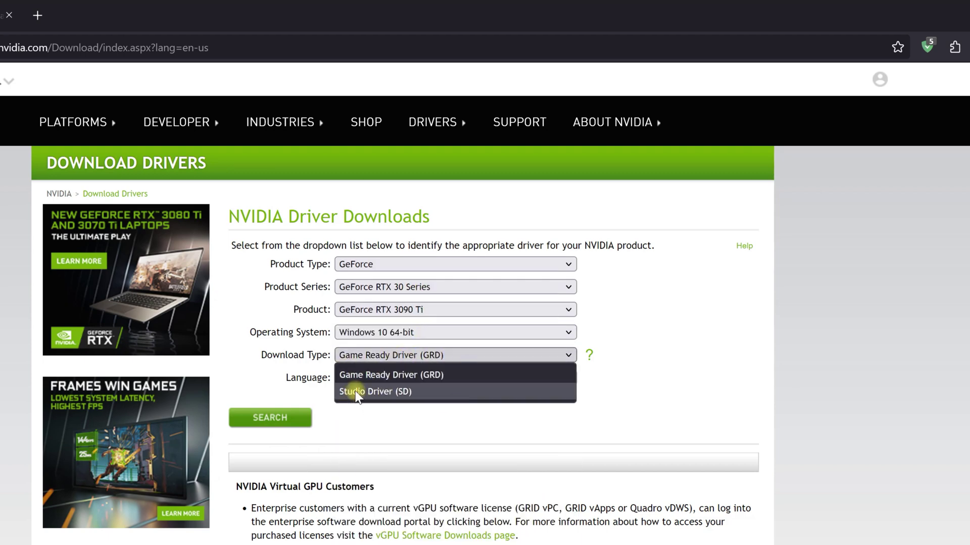
left_click(392, 407)
left_click(380, 380)
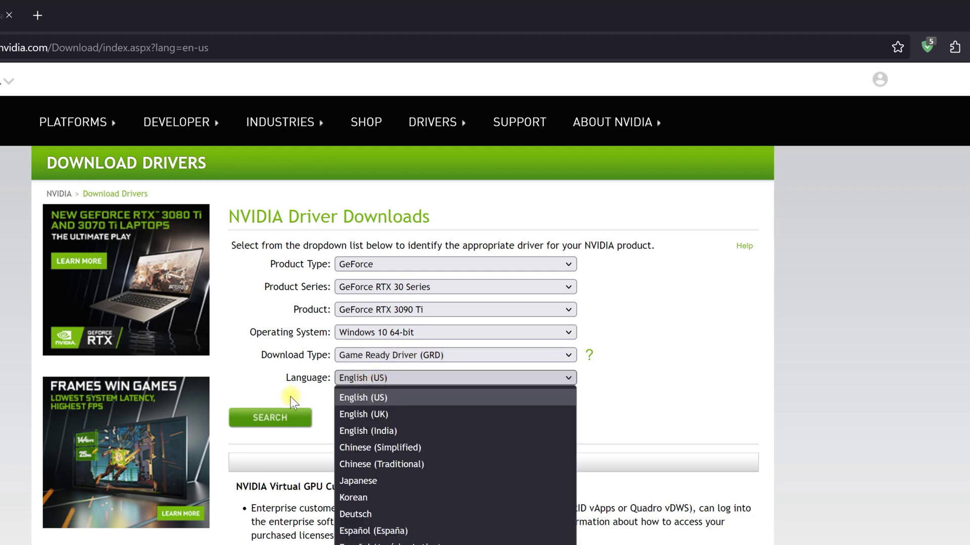
left_click(739, 381)
left_click(272, 431)
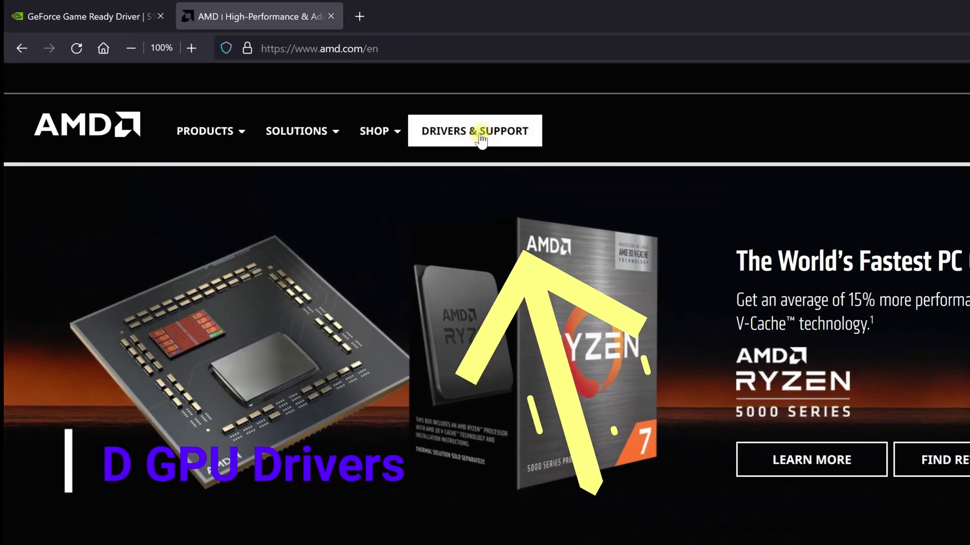
- Select Radeon RX 6000 and RX 6900 Series, submit, and expand the Windows 11 64-bit downloads
left_click(480, 136)
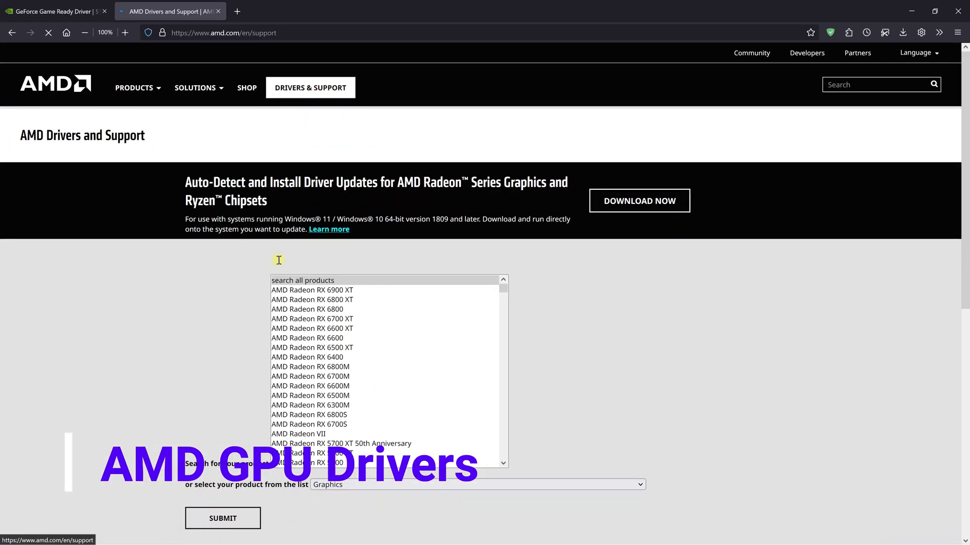
scroll(232, 237, "down", 3)
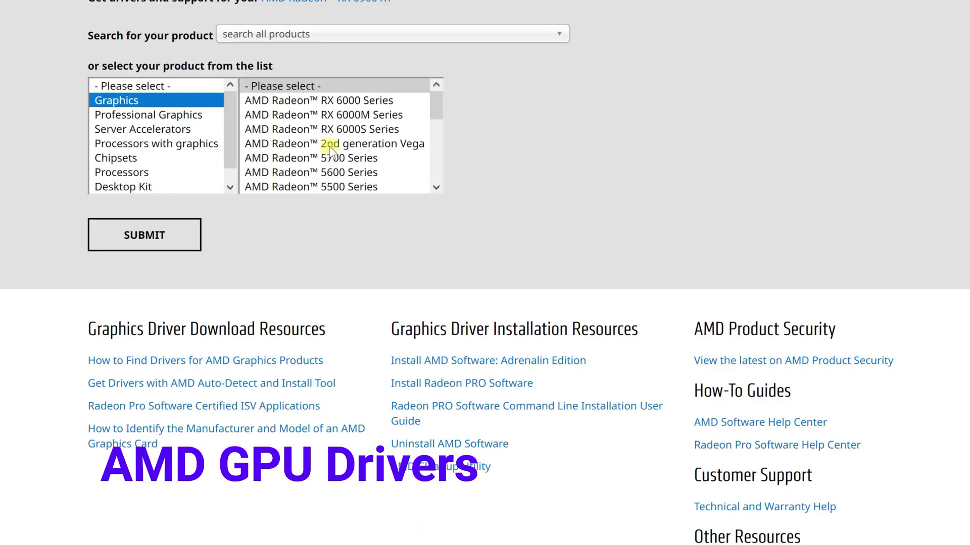
left_click(319, 102)
left_click(485, 100)
left_click(202, 319)
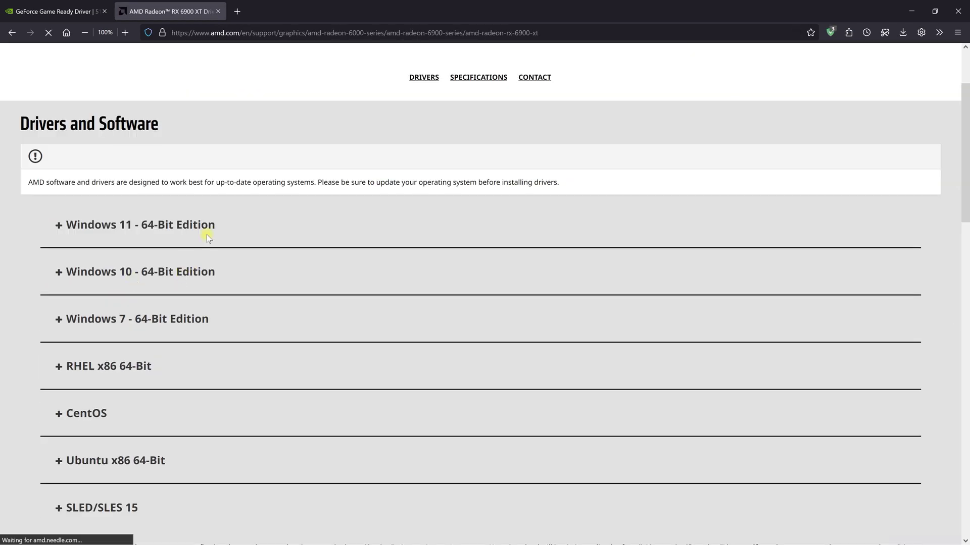
left_click(207, 233)
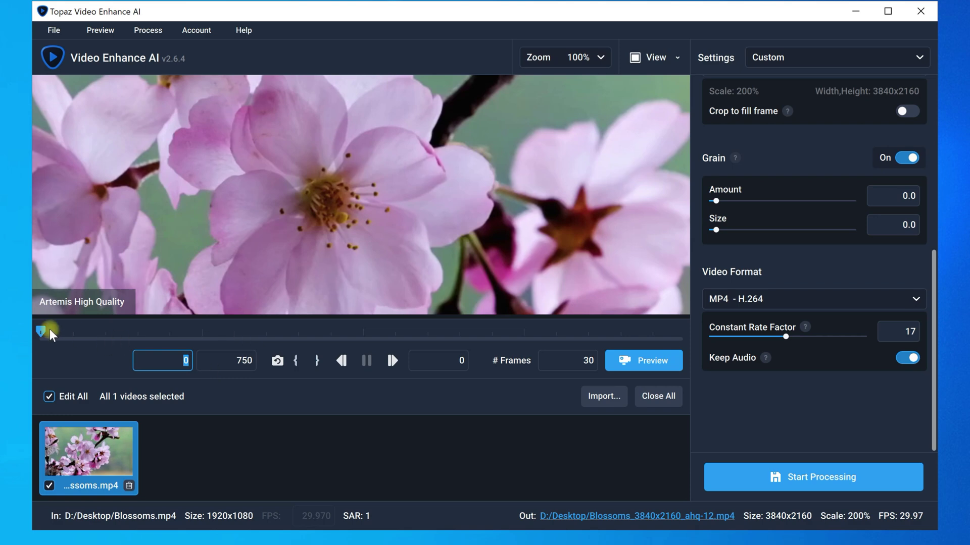
- Set the clip's trim start to frame 100 and pull the trim end to frame 288
left_click_drag(40, 331, 92, 333)
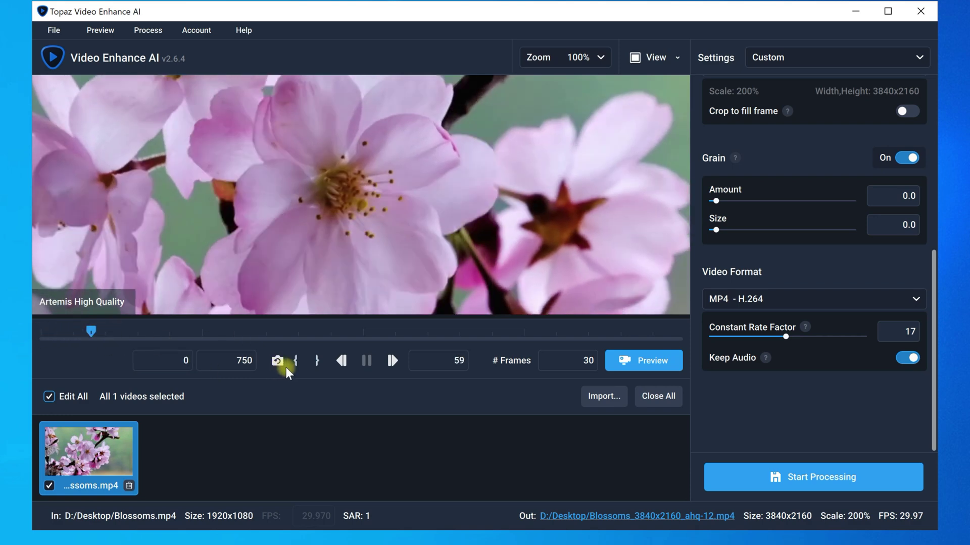
left_click(295, 361)
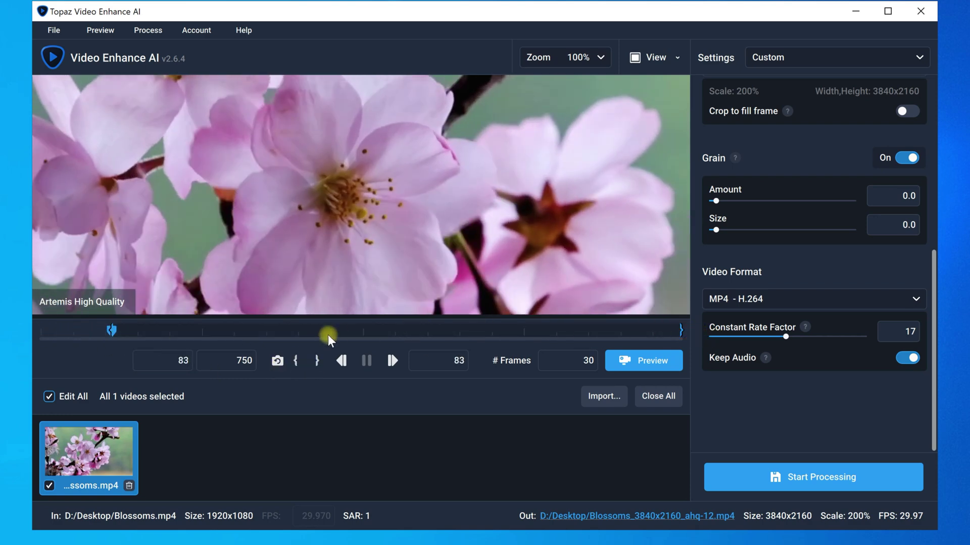
left_click_drag(680, 330, 680, 333)
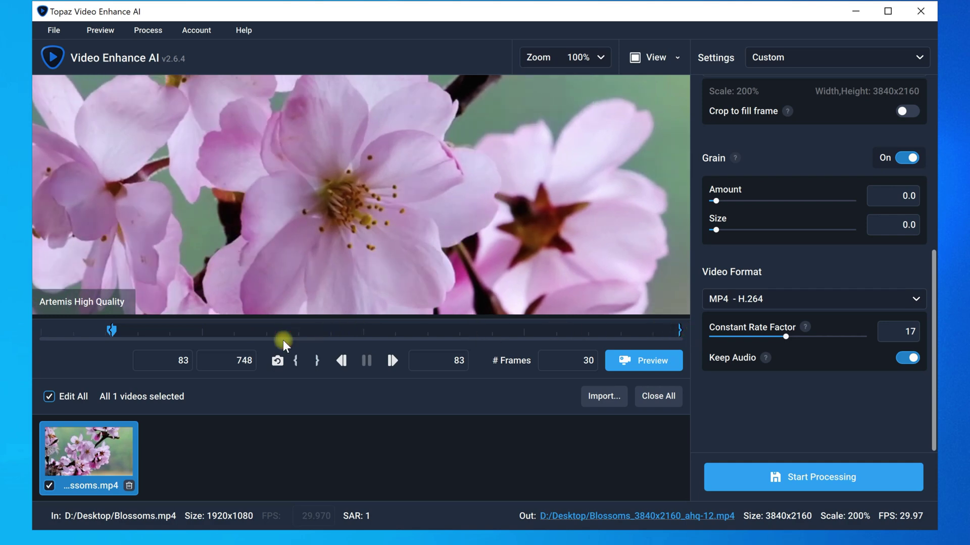
left_click(177, 355)
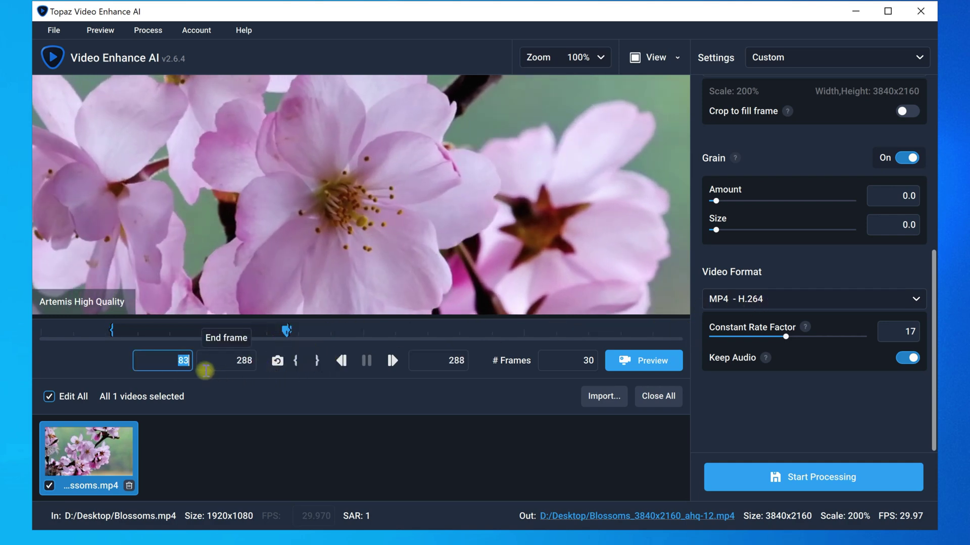
type("100")
key("Return")
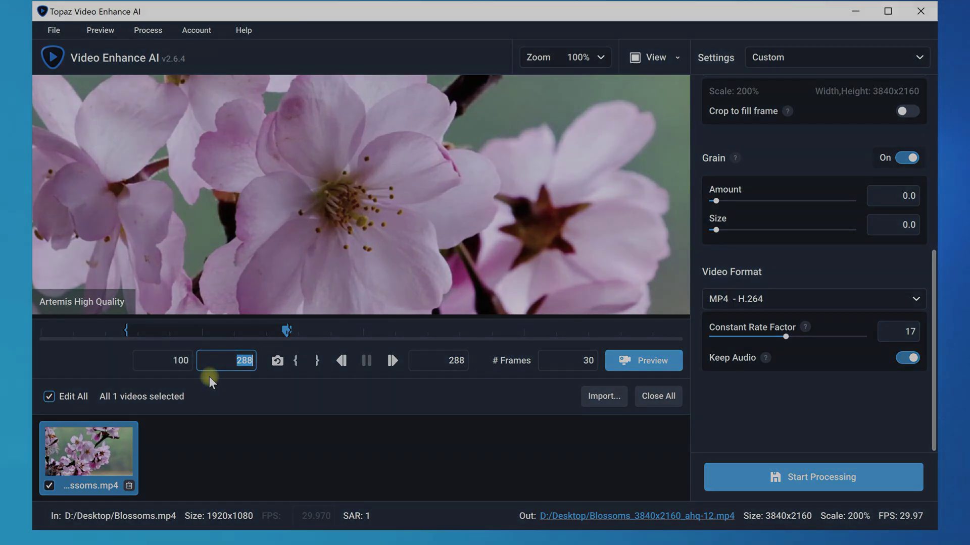